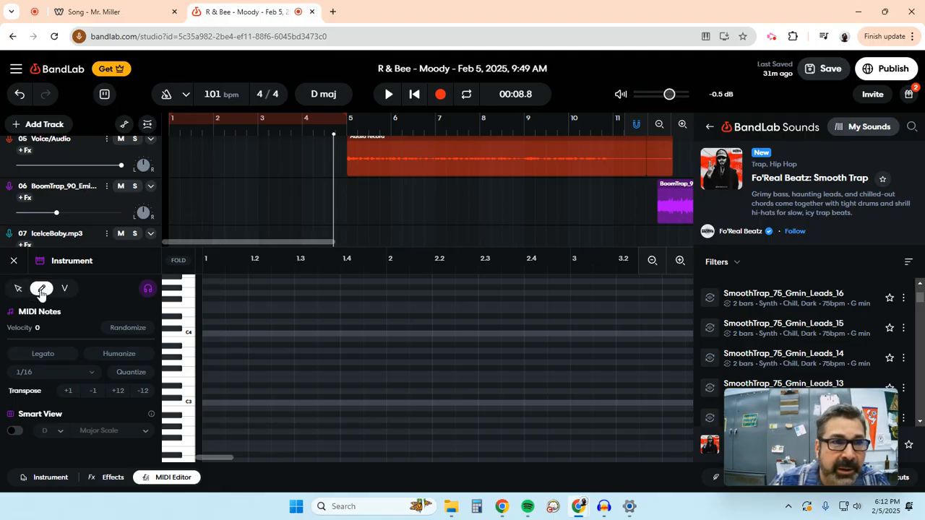
# Draw three consecutive low MIDI notes below C3 from beat 1, the middle one a semitone higher, and remove the stray note beneath it
pyautogui.click(212, 444)
pyautogui.click(239, 436)
pyautogui.click(258, 445)
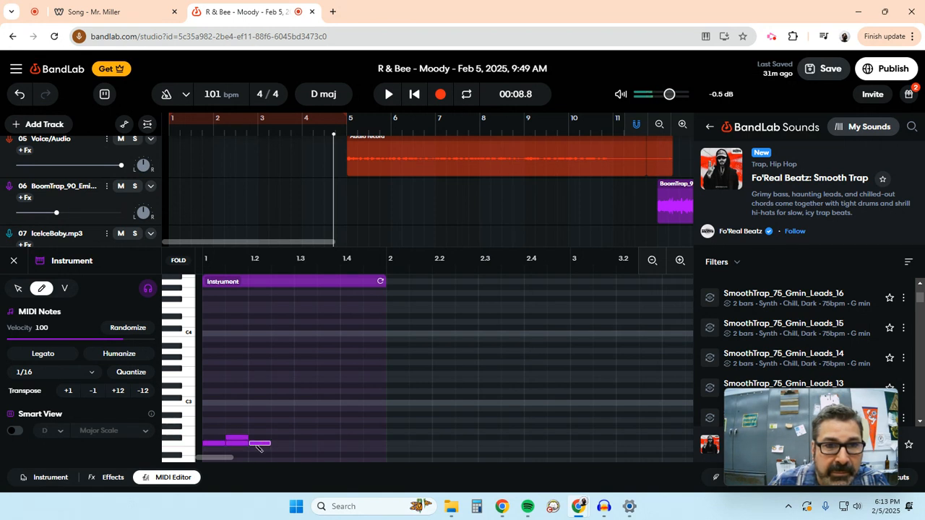
pyautogui.click(238, 444)
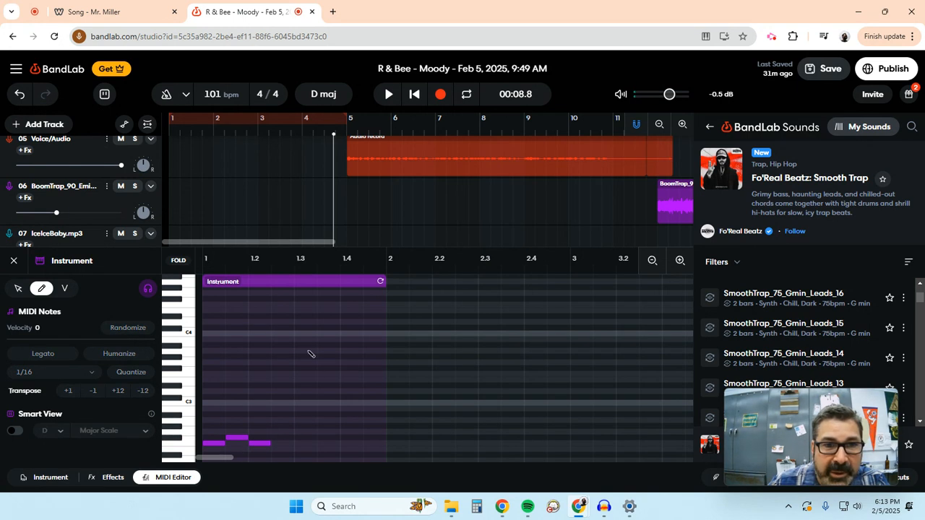
# Draw three descending MIDI notes just above C4 starting at beat 1.3, removing the misplaced note below the second one
pyautogui.click(304, 310)
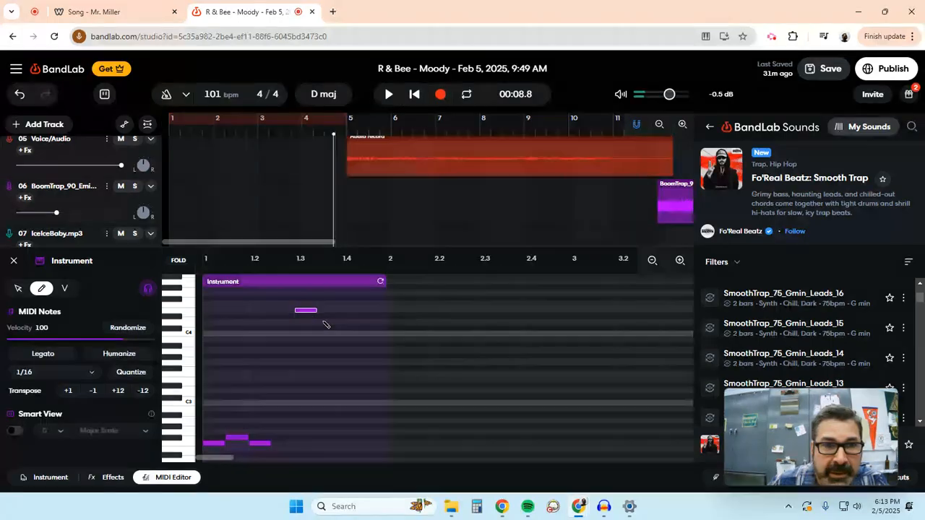
pyautogui.click(329, 315)
pyautogui.click(330, 327)
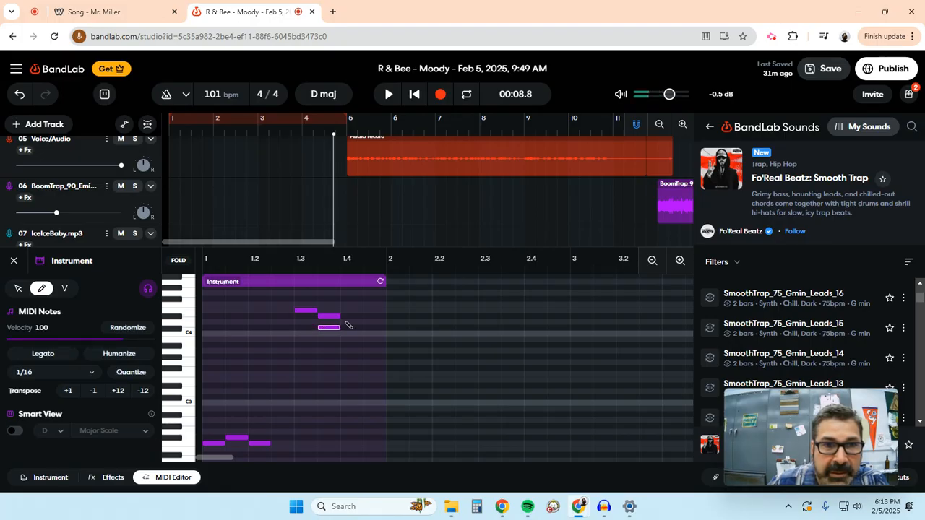
pyautogui.click(329, 328)
pyautogui.click(350, 328)
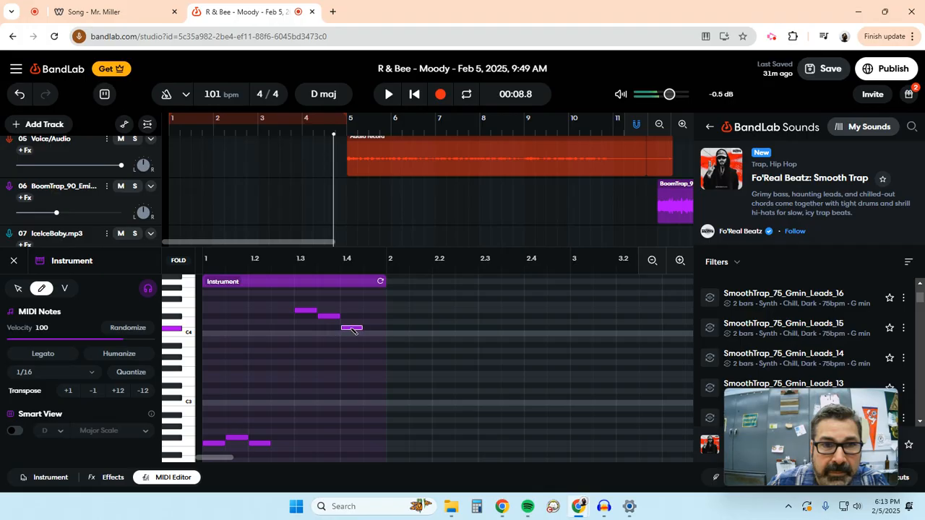
# Draw five consecutive MIDI notes between C3 and C4 from bar 2, with the fourth one slightly lower than the rest
pyautogui.click(398, 368)
pyautogui.click(421, 369)
pyautogui.click(444, 368)
pyautogui.click(466, 379)
pyautogui.click(488, 369)
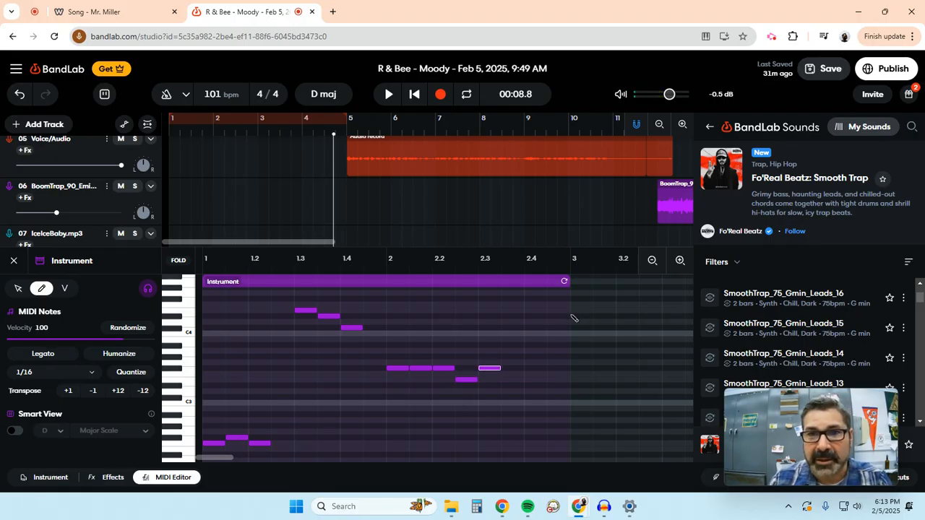
# Shorten the Instrument region to just after its last note, loop it to past bar 3, and close the MIDI editor
pyautogui.moveTo(569, 316); pyautogui.dragTo(512, 329)
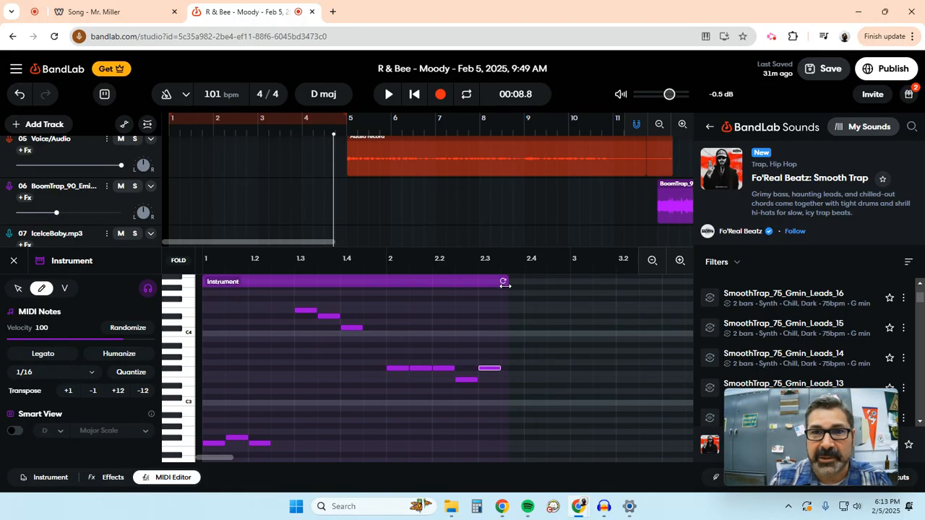
pyautogui.moveTo(504, 281); pyautogui.dragTo(653, 280)
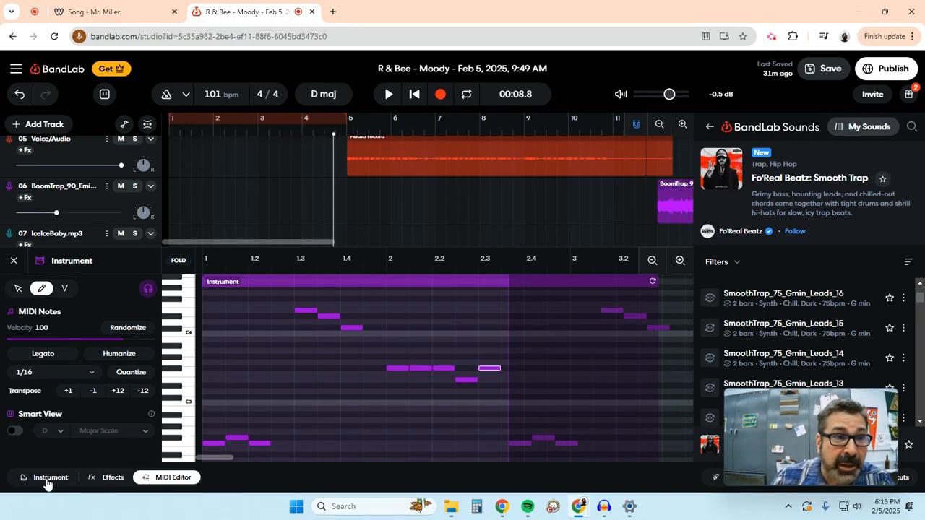
pyautogui.click(13, 260)
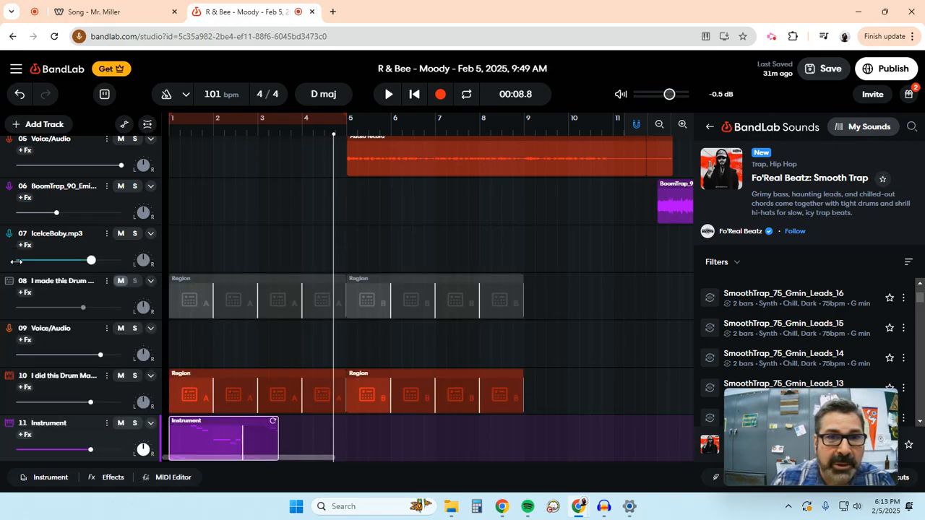
# Play the song from the very beginning to hear the new MIDI region with the drums, and pause it
pyautogui.moveTo(334, 138); pyautogui.dragTo(159, 154)
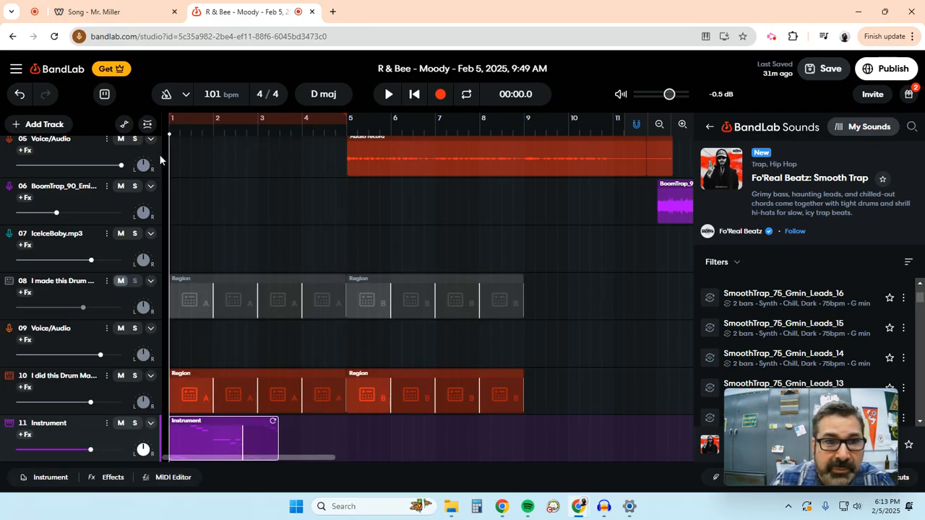
pyautogui.click(387, 96)
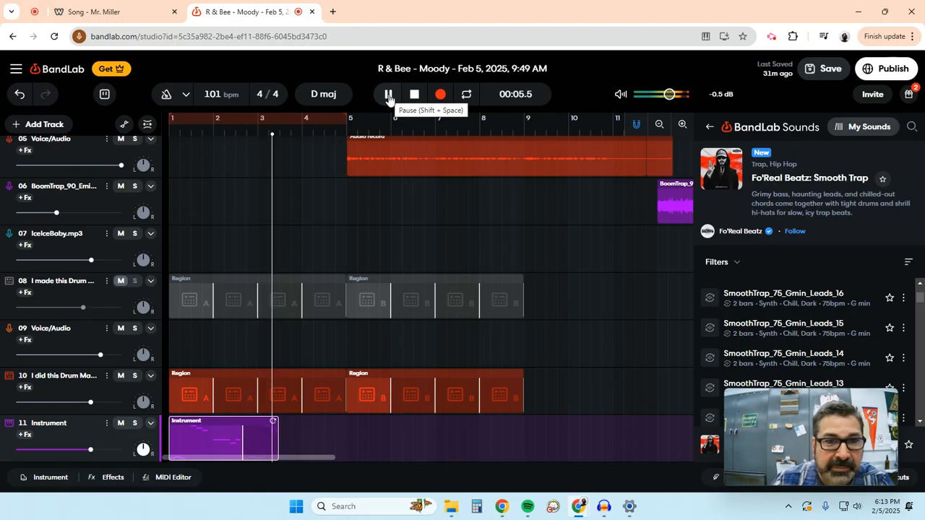
pyautogui.click(388, 95)
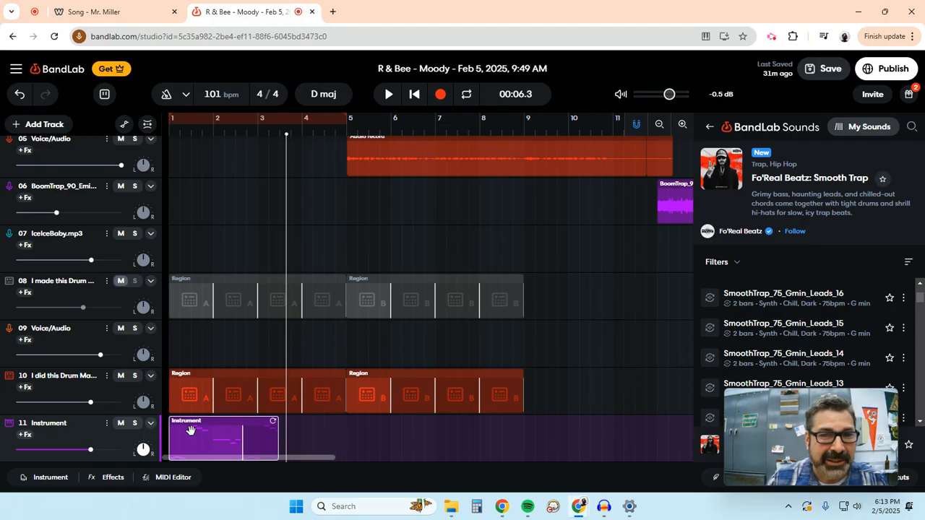
# Change the Instrument track's sound to the DaFunky Crunch lead and close the instrument view
pyautogui.click(9, 424)
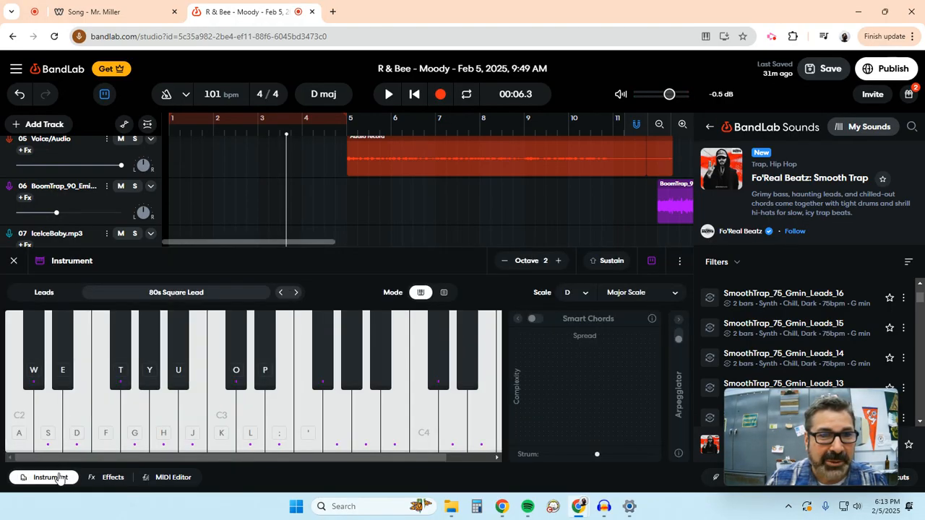
pyautogui.click(196, 293)
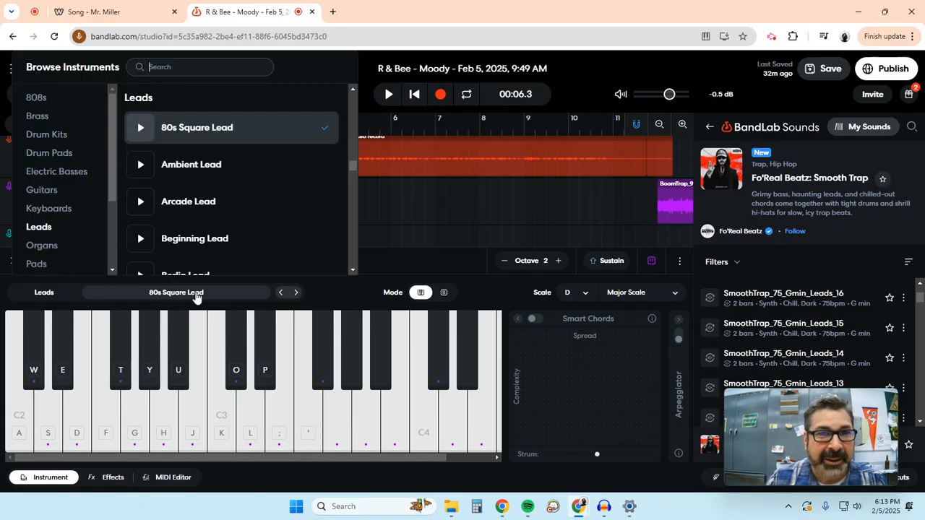
pyautogui.click(209, 239)
pyautogui.scroll(-1, 213, 227)
pyautogui.scroll(-3, 213, 227)
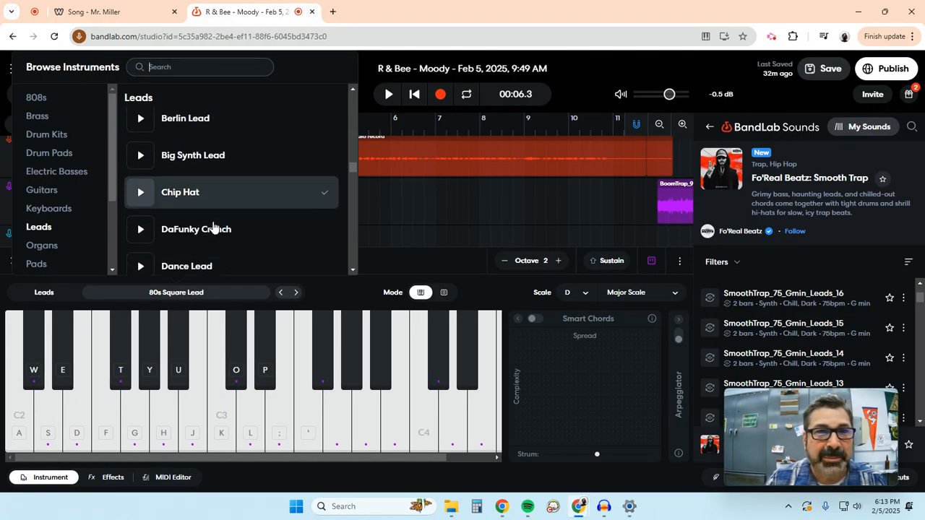
pyautogui.click(215, 216)
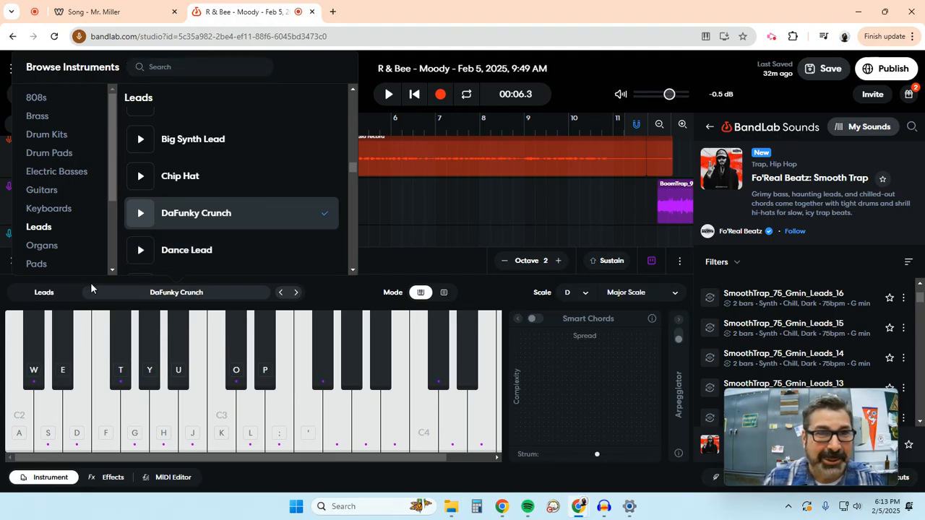
pyautogui.click(51, 478)
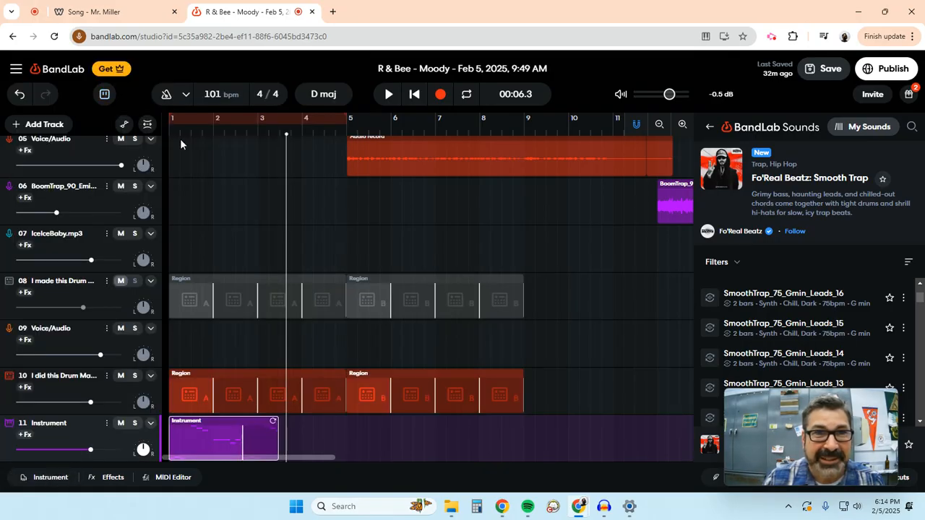
# Play the song from near the start to hear the DaFunky Crunch sound, and stop playback
pyautogui.click(176, 126)
pyautogui.click(386, 96)
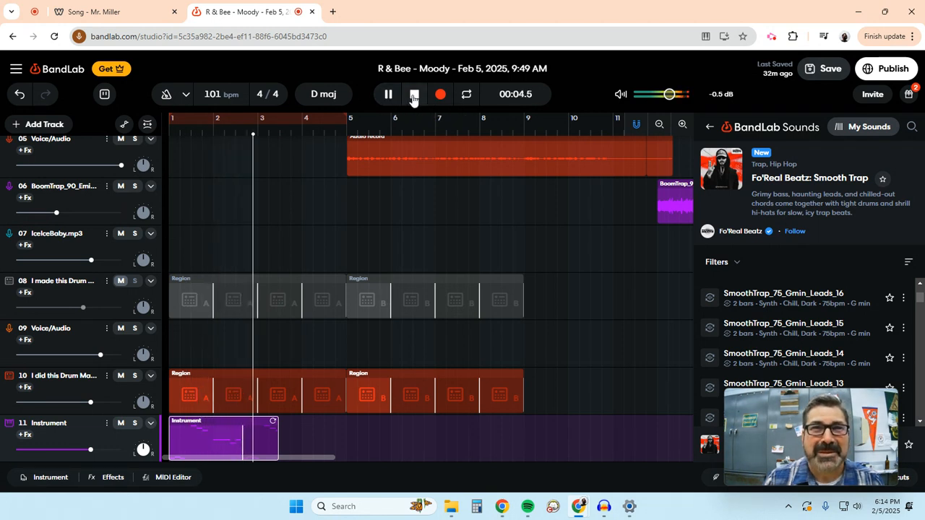
pyautogui.click(414, 99)
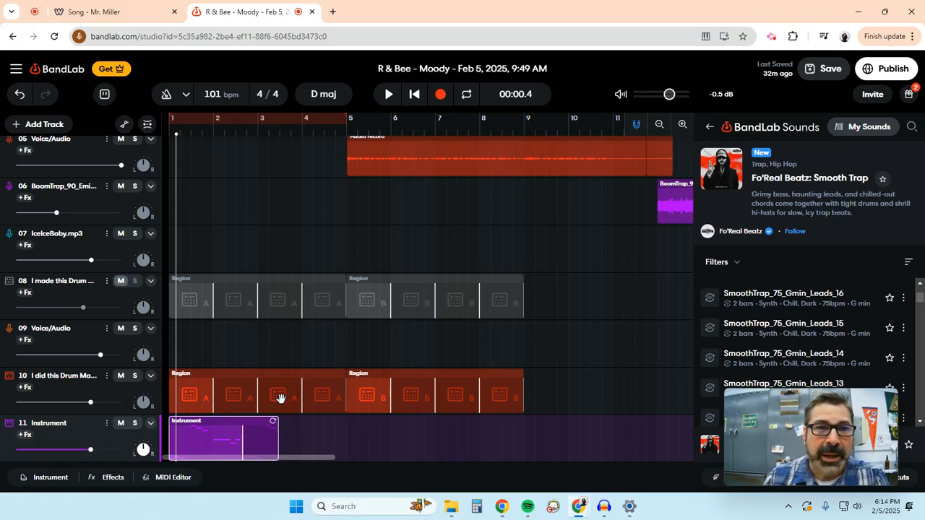
# Rename the Instrument track as "Imade this MIDI" and save the project
pyautogui.click(107, 424)
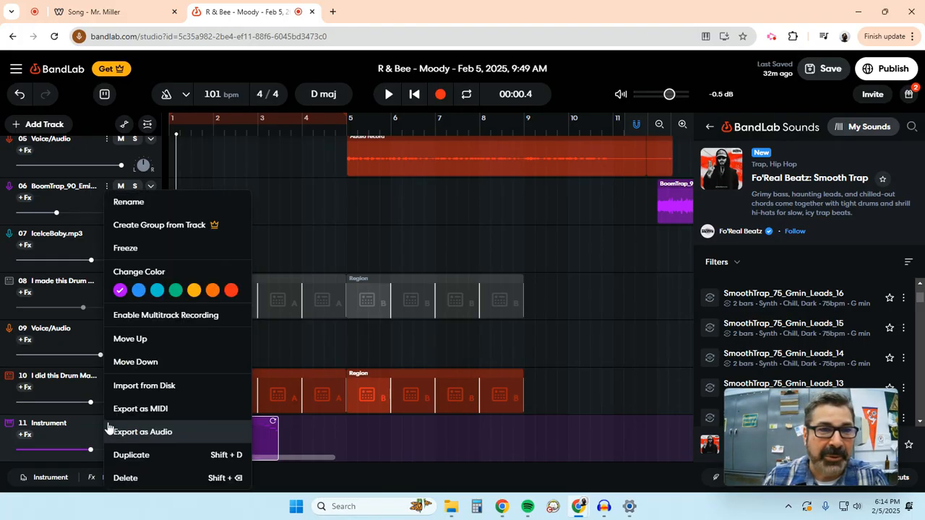
pyautogui.click(149, 203)
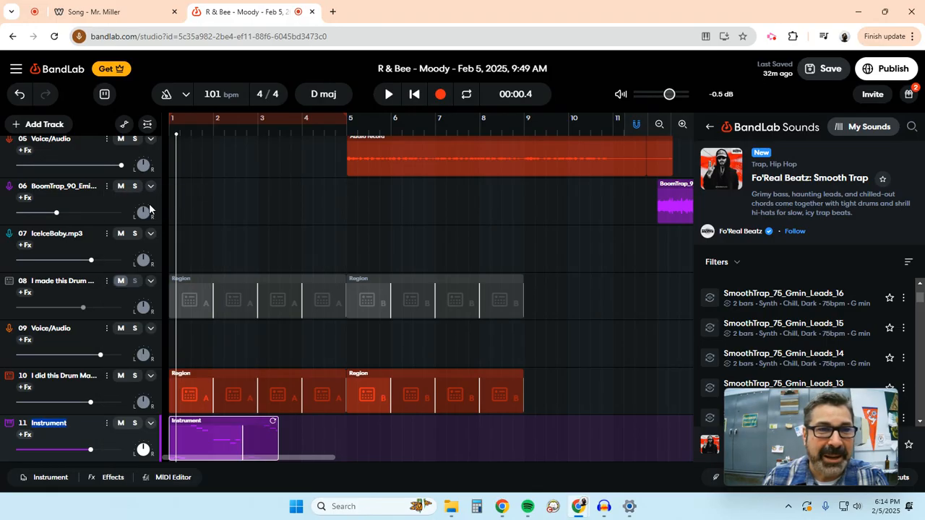
pyautogui.press('BackSpace')
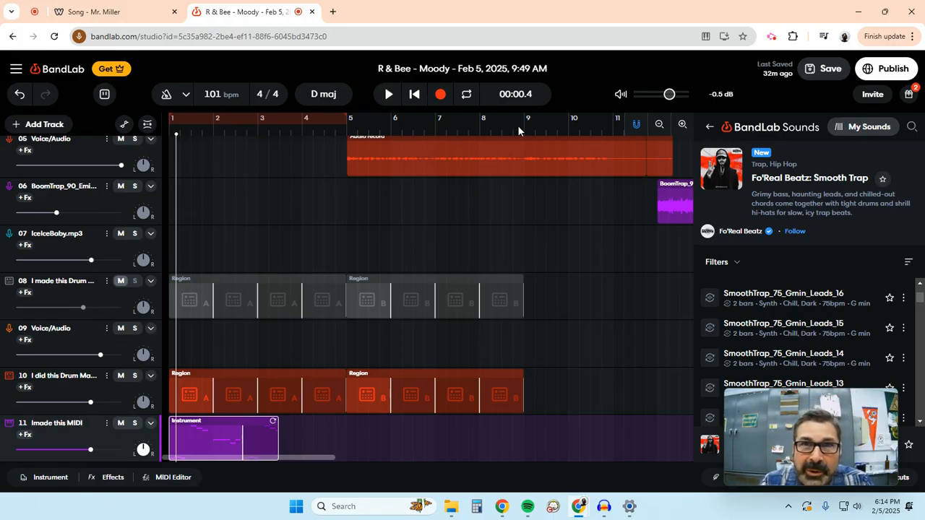
pyautogui.click(823, 72)
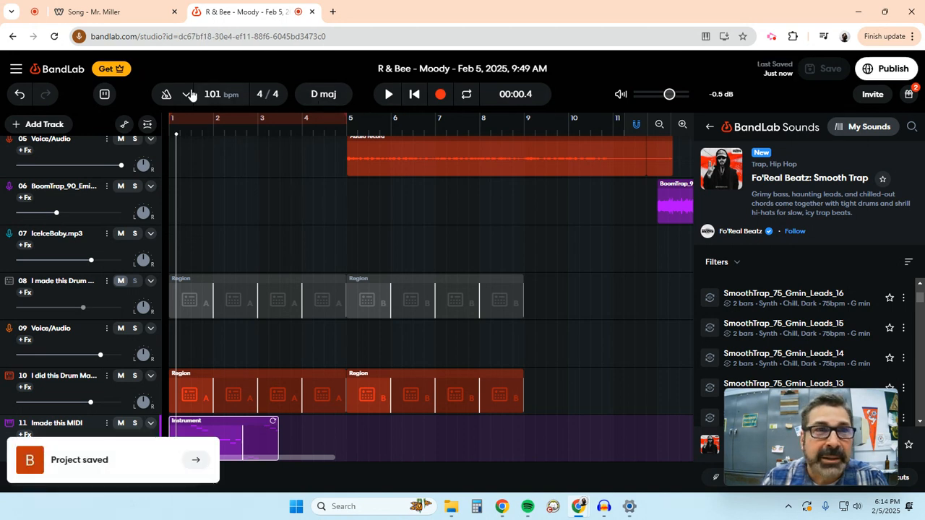
# Create a new project that starts with an Instruments track
pyautogui.click(14, 70)
pyautogui.moveTo(44, 97)
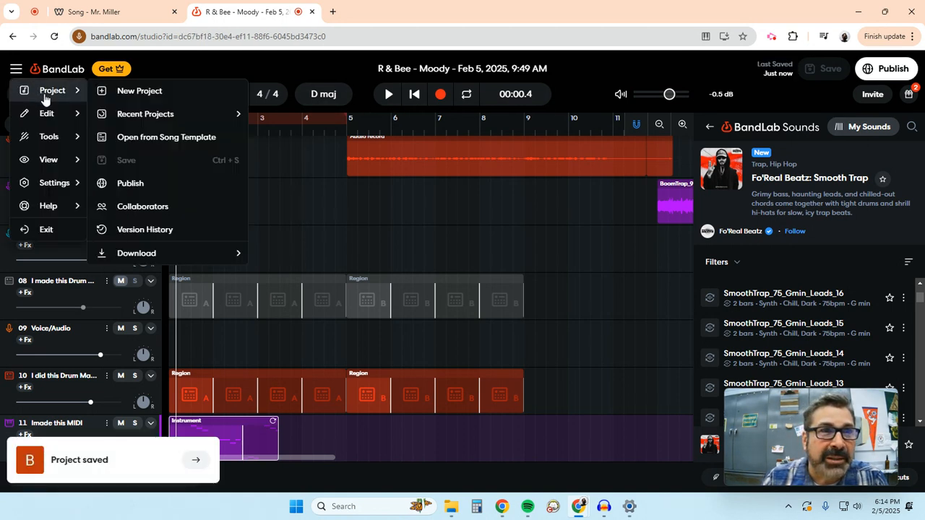
pyautogui.click(141, 92)
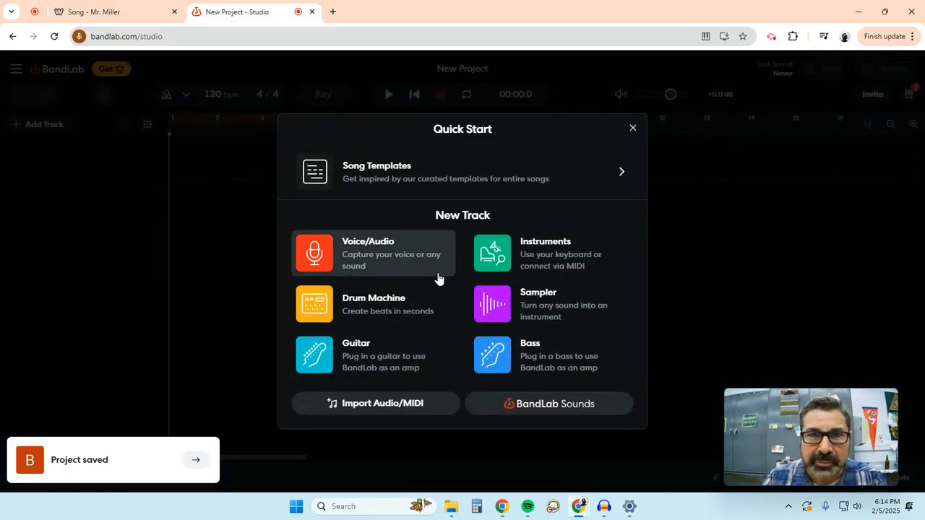
pyautogui.click(512, 256)
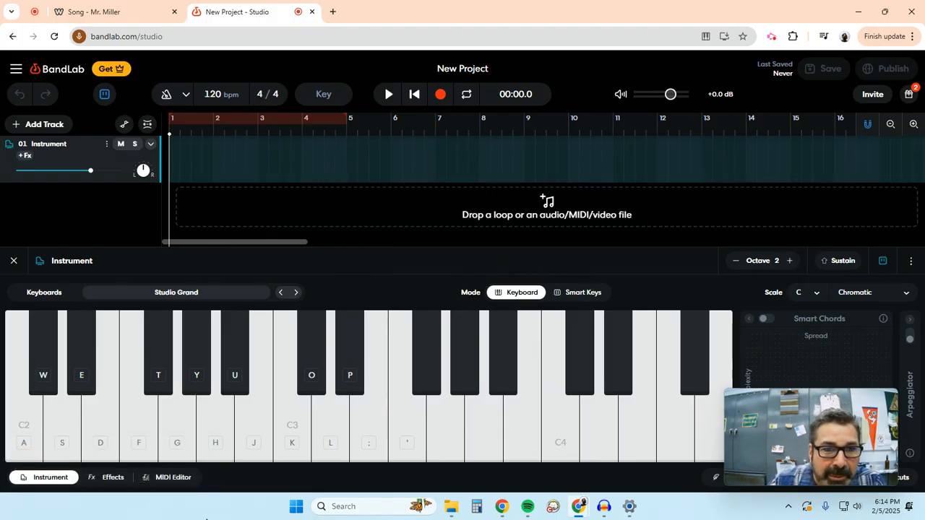
# Import Pink_Floyd_-_Have_a_Cigar.mid from the Assets MySong folder in File Explorer into the new project's empty drop area
pyautogui.click(451, 506)
pyautogui.moveTo(580, 128); pyautogui.dragTo(388, 138)
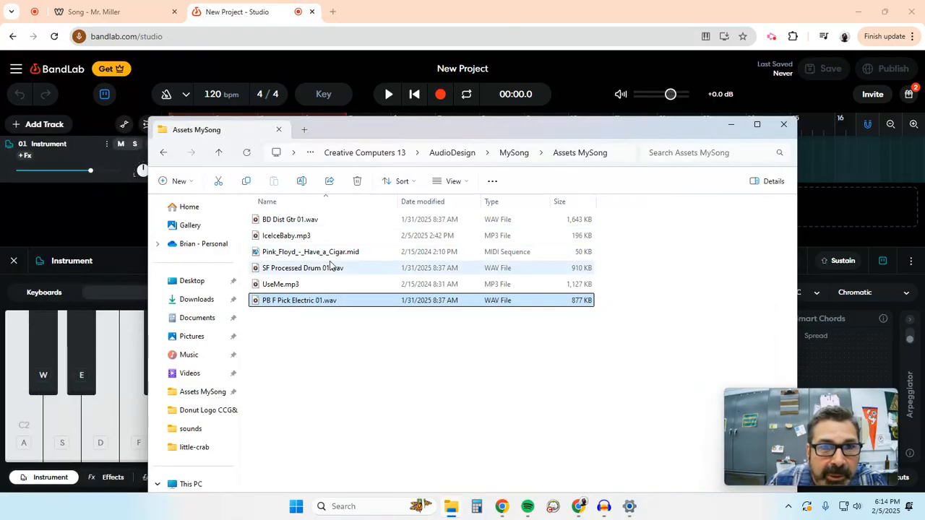
pyautogui.moveTo(424, 137); pyautogui.dragTo(725, 125)
pyautogui.moveTo(634, 245); pyautogui.dragTo(198, 224)
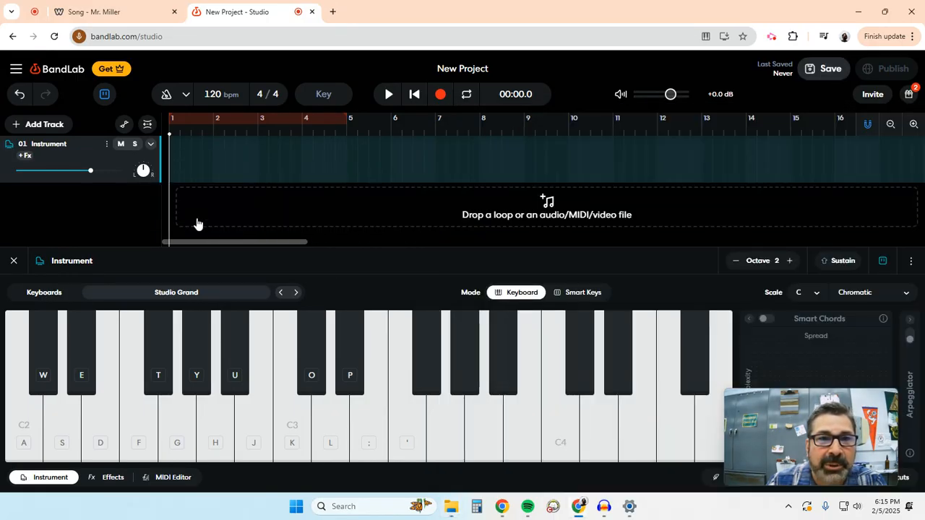
# Close the instrument view, examine the imported staff tracks, and play the arrangement from the beginning before stopping it
pyautogui.click(13, 261)
pyautogui.scroll(-2, 397, 274)
pyautogui.scroll(1, 397, 277)
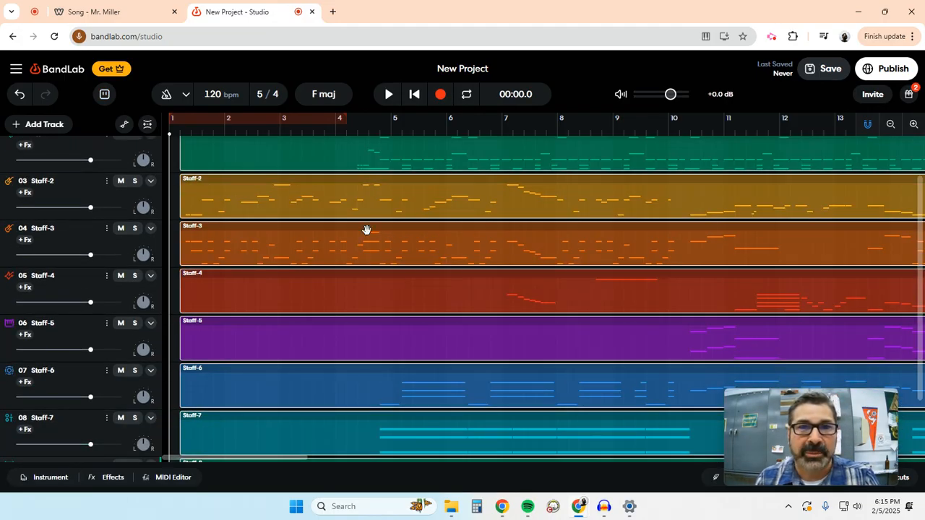
pyautogui.scroll(-1, 362, 293)
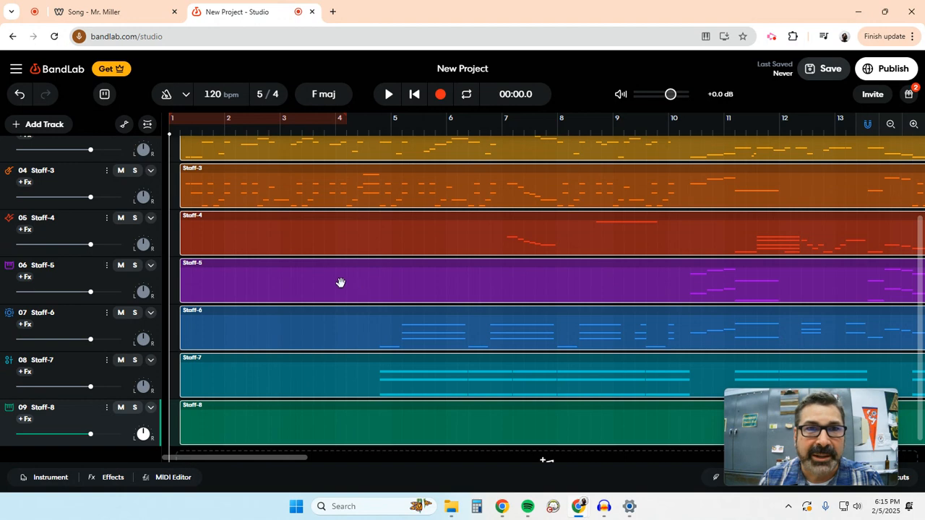
pyautogui.scroll(3, 206, 215)
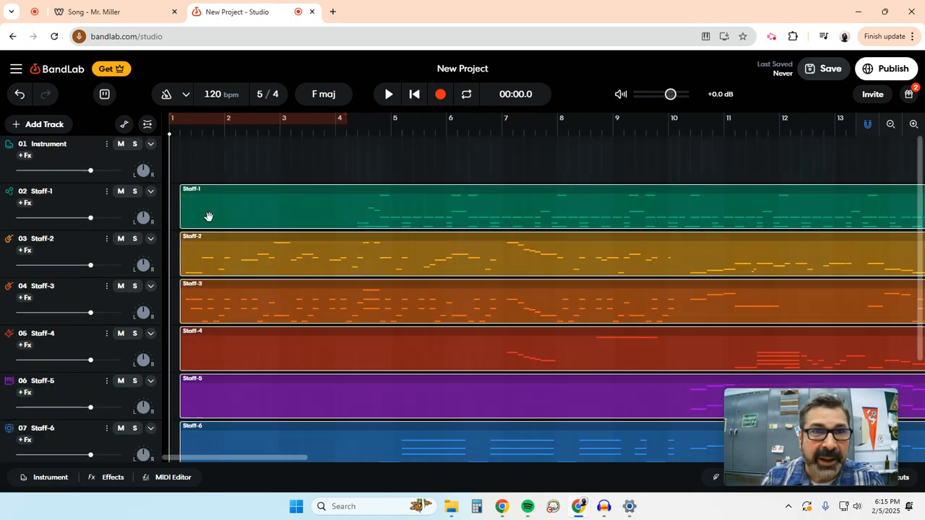
pyautogui.click(389, 95)
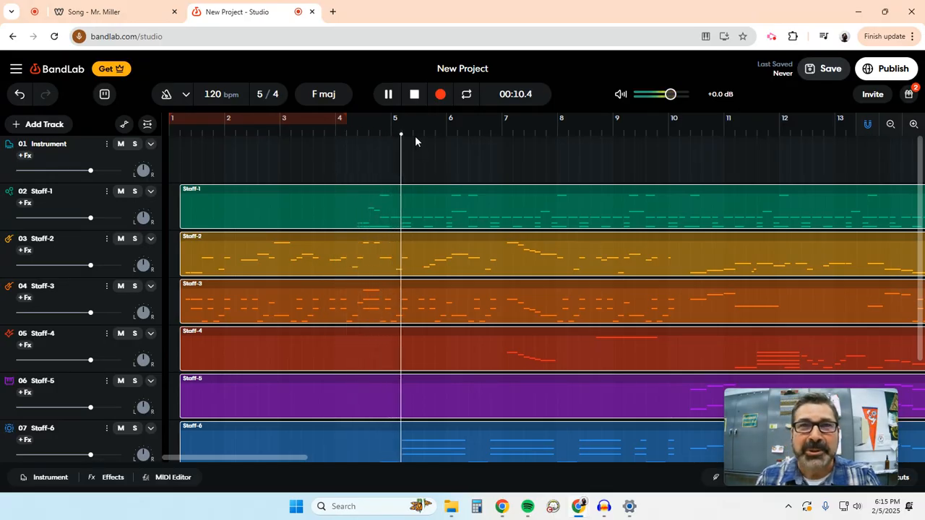
pyautogui.click(414, 94)
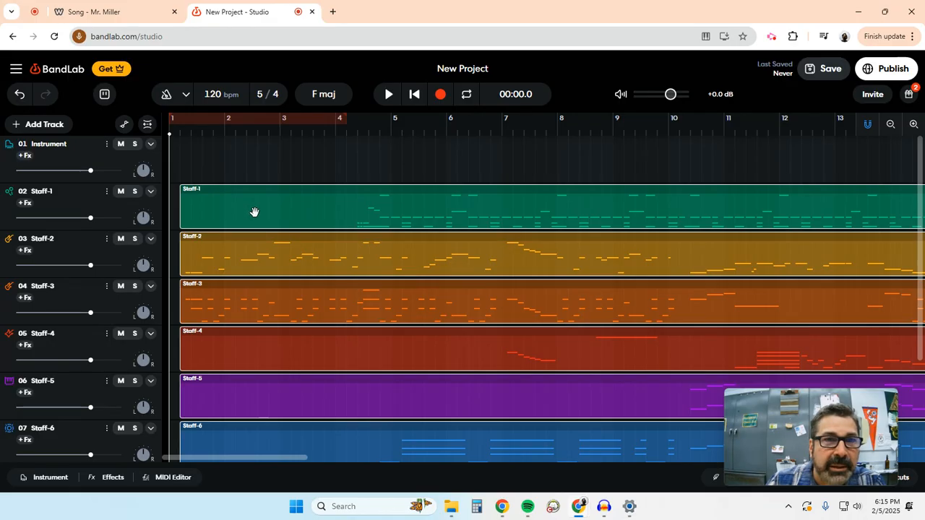
# Open the instrument choices for the Staff-1 track and preview the Marimba sound without applying it
pyautogui.click(10, 192)
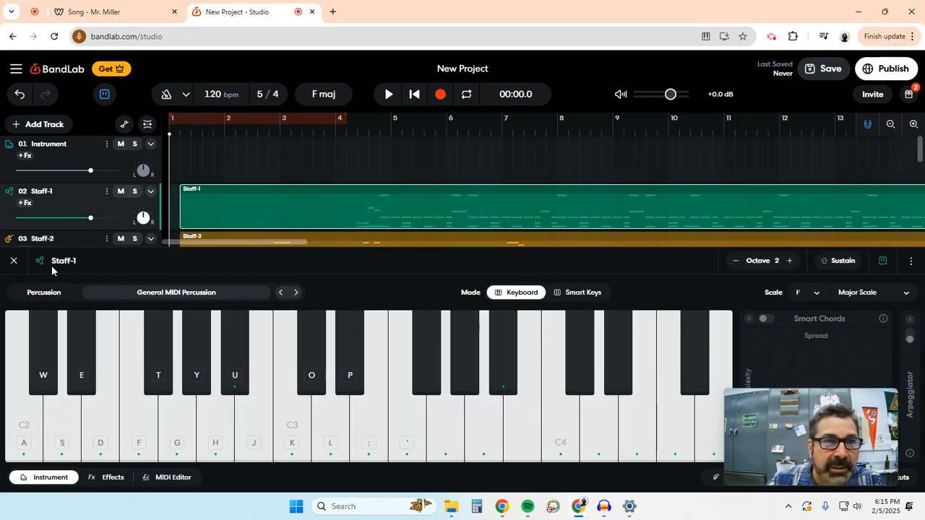
pyautogui.click(189, 293)
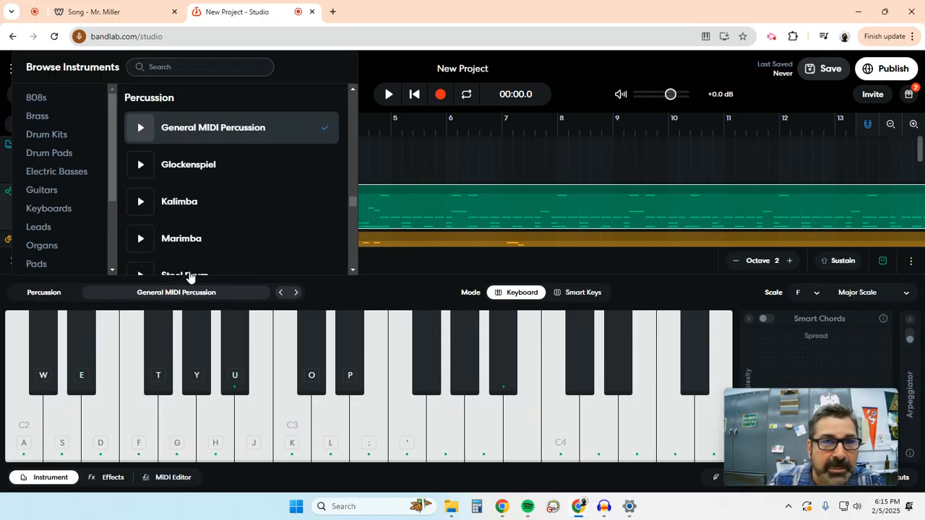
pyautogui.click(141, 239)
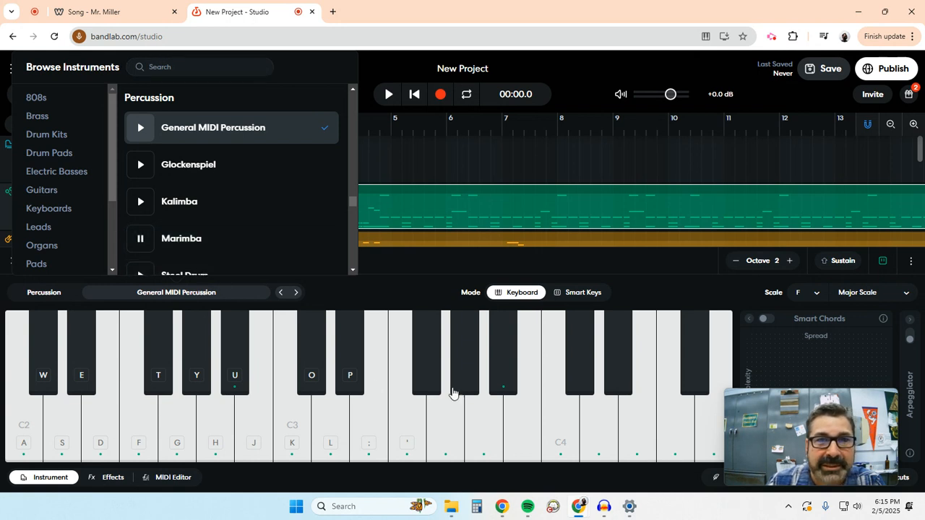
pyautogui.click(397, 168)
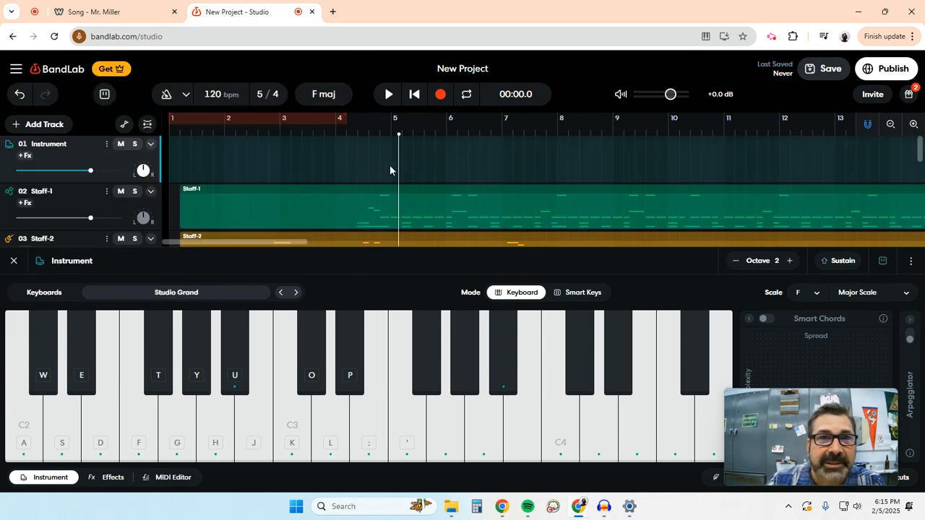
# Turn on looping for the opening bars, play the imported arrangement from near the start, and halt playback
pyautogui.click(181, 117)
pyautogui.click(185, 136)
pyautogui.click(388, 94)
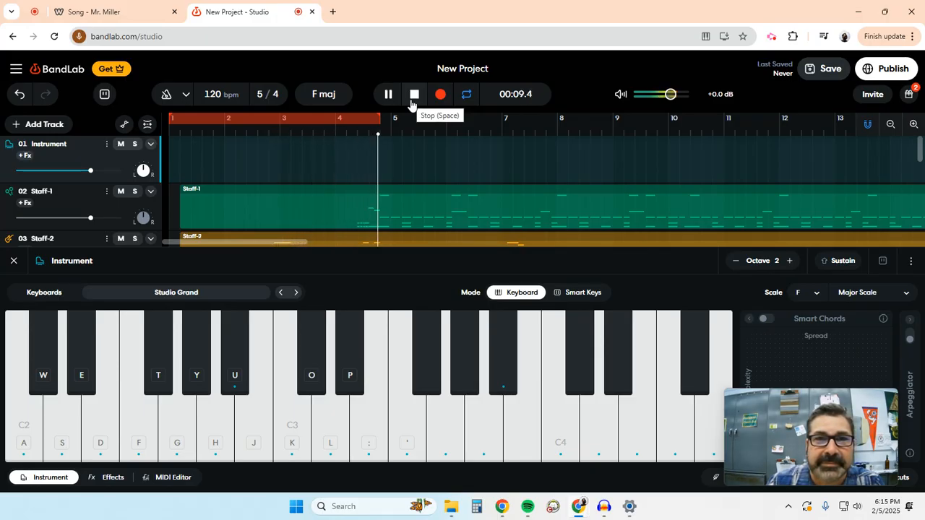
pyautogui.click(389, 95)
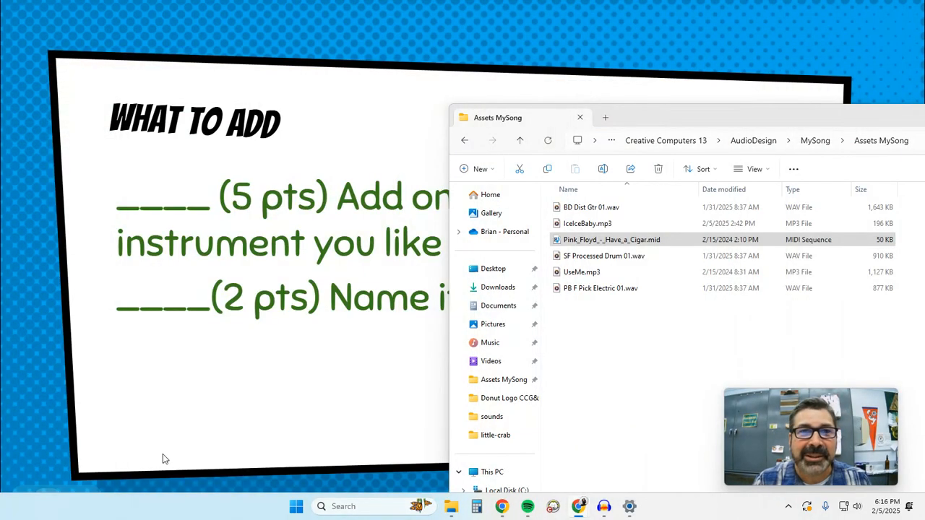
pyautogui.click(309, 459)
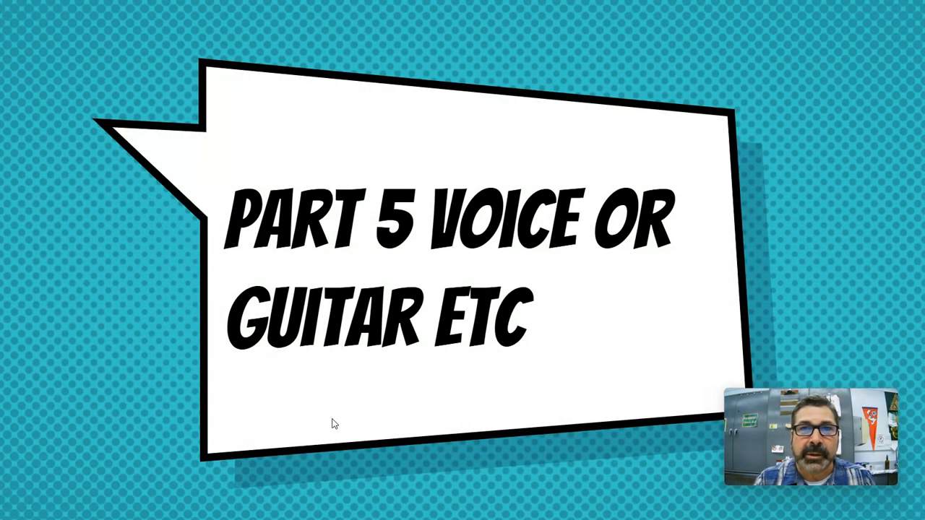